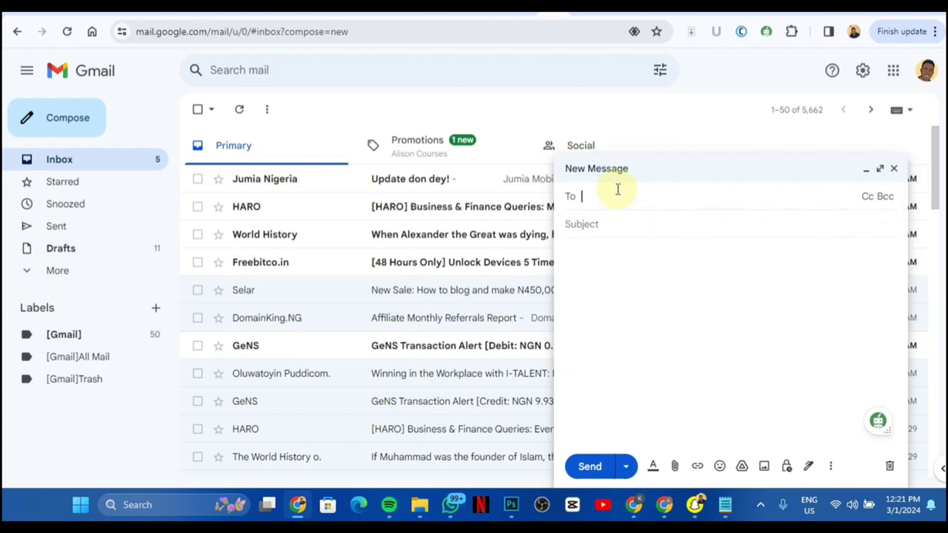
Paste the blogger addresses into To, keeping only the first blogger as main recipient.
key("ctrl+v")
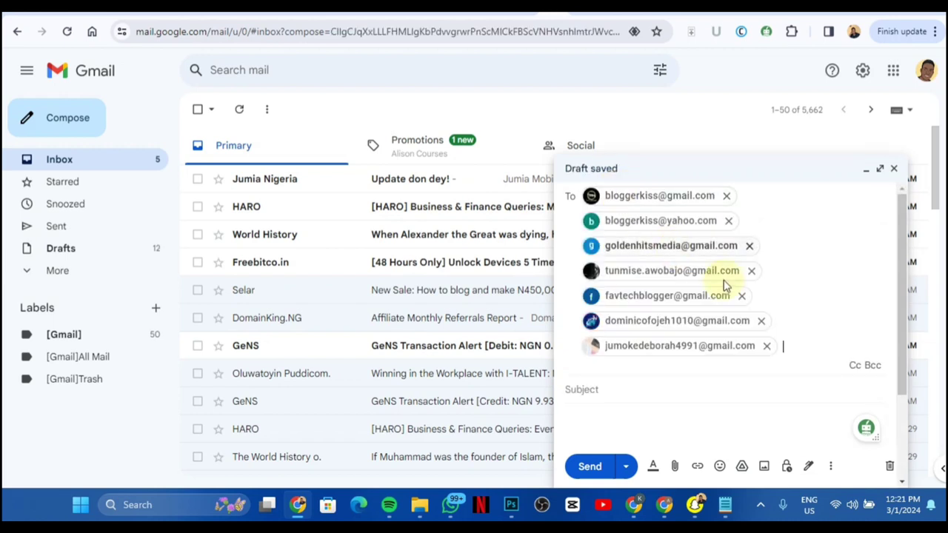
left_click(766, 346)
left_click(761, 320)
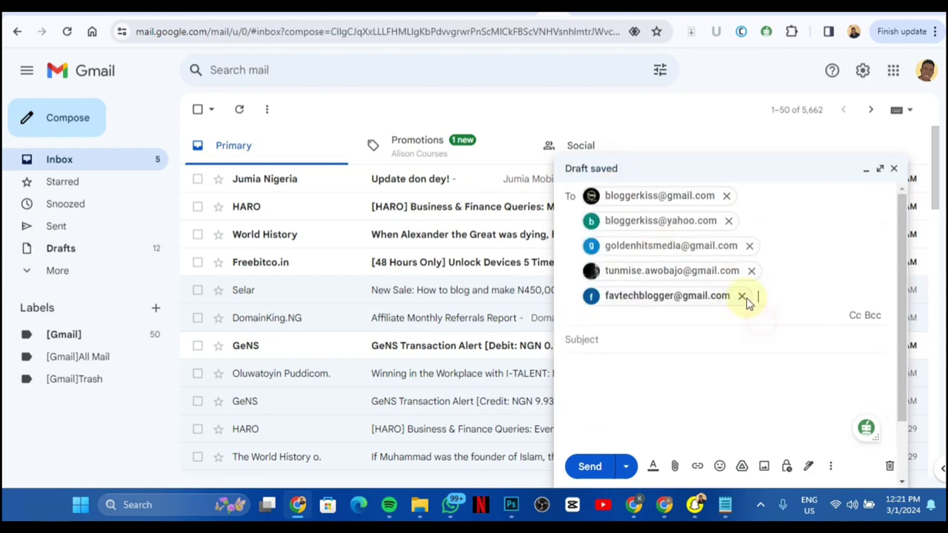
left_click(741, 295)
left_click(751, 271)
left_click(750, 245)
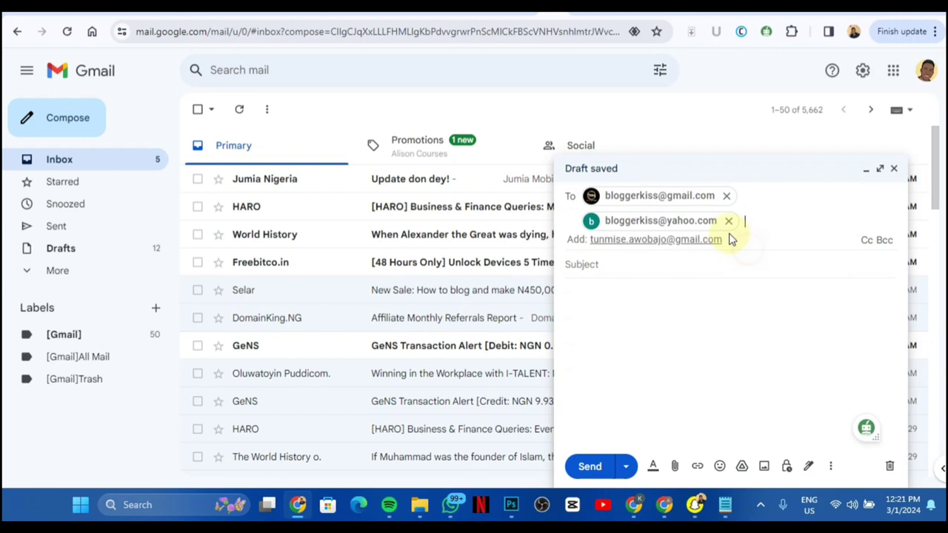
left_click(729, 220)
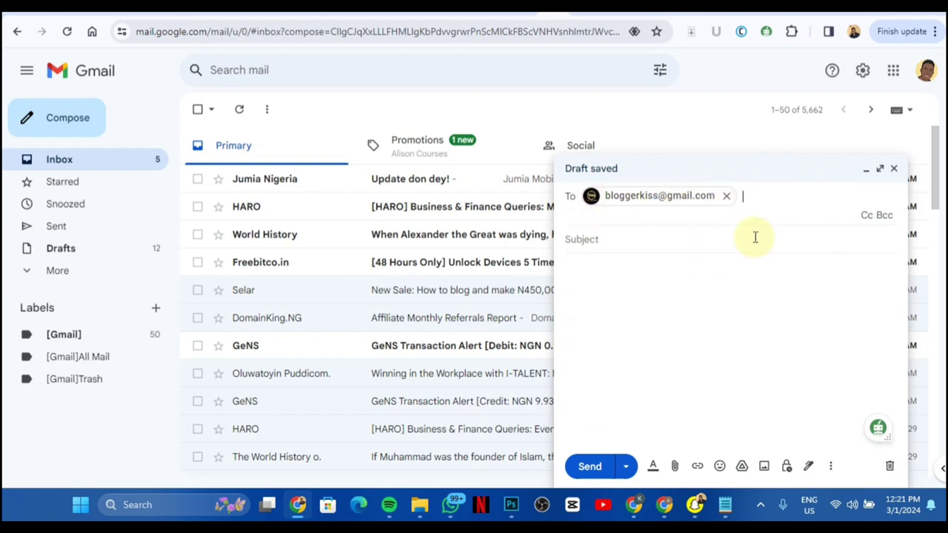
Add the six other bloggers as Bcc recipients, dropping the duplicate main address.
left_click(885, 216)
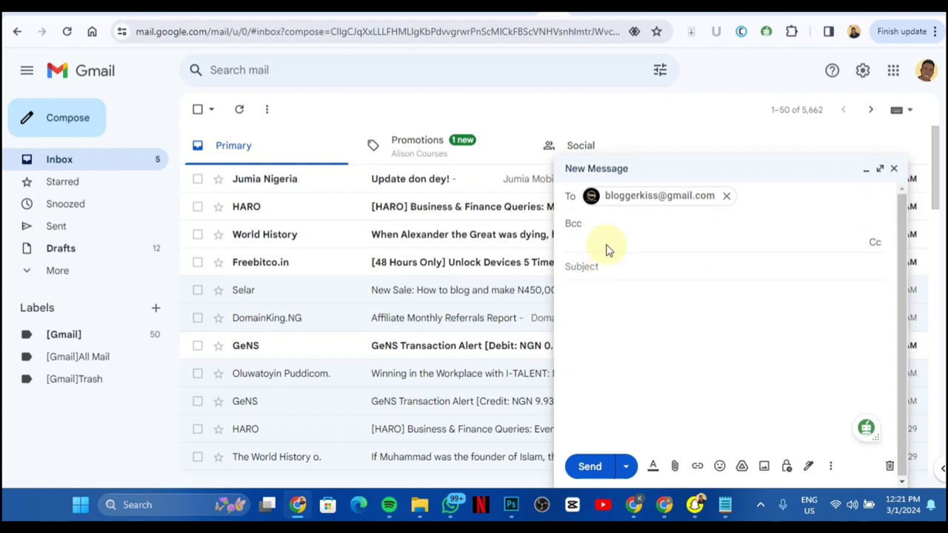
key("ctrl+v")
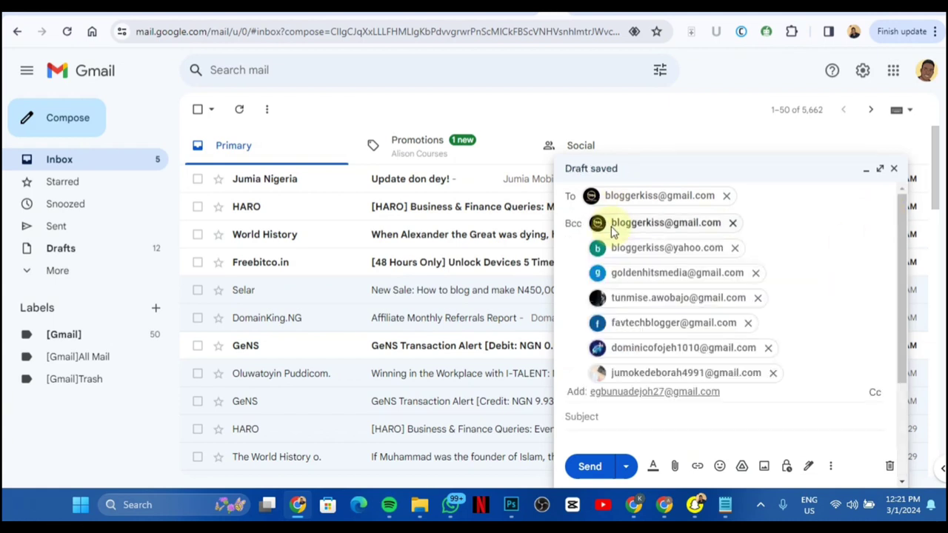
left_click(733, 222)
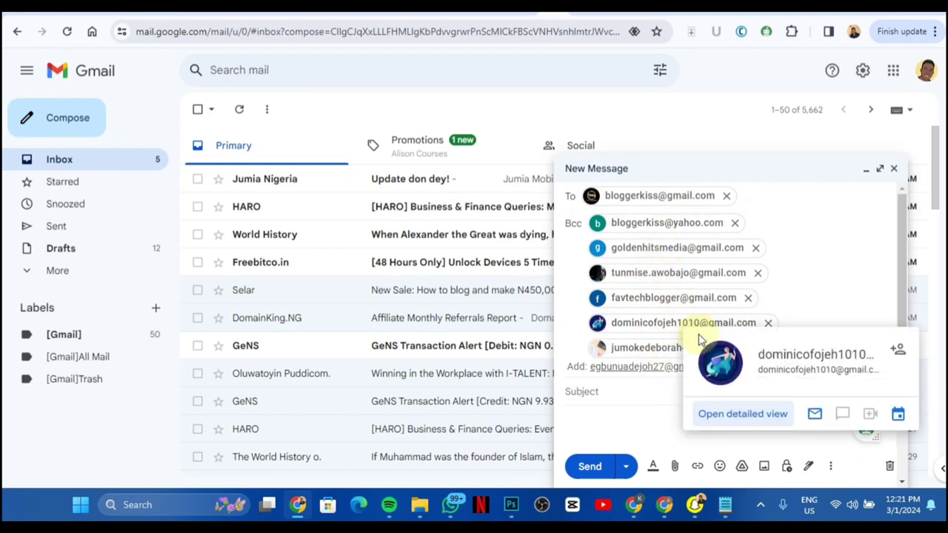
mouse_move(673, 323)
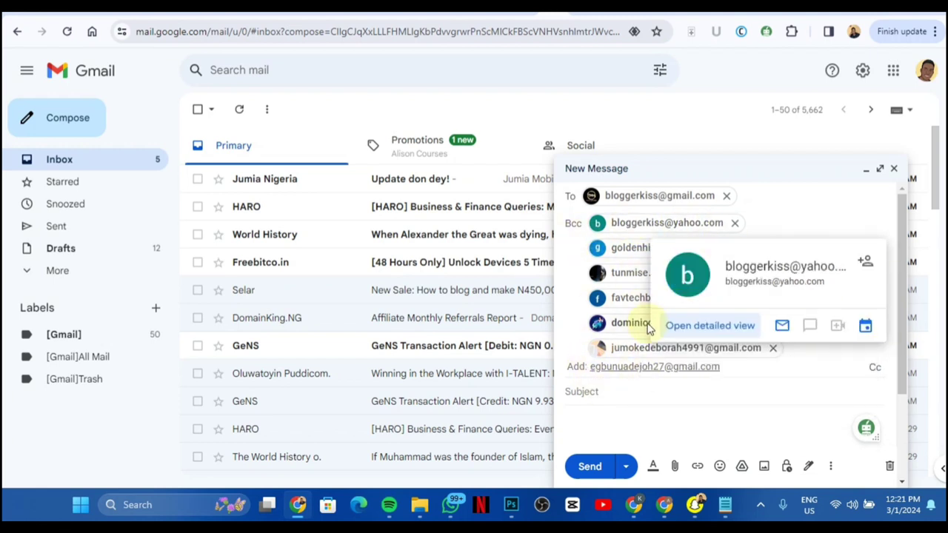
Give the draft subject 'Test' and placeholder body text, then return to the bloggers spreadsheet.
left_click(594, 390)
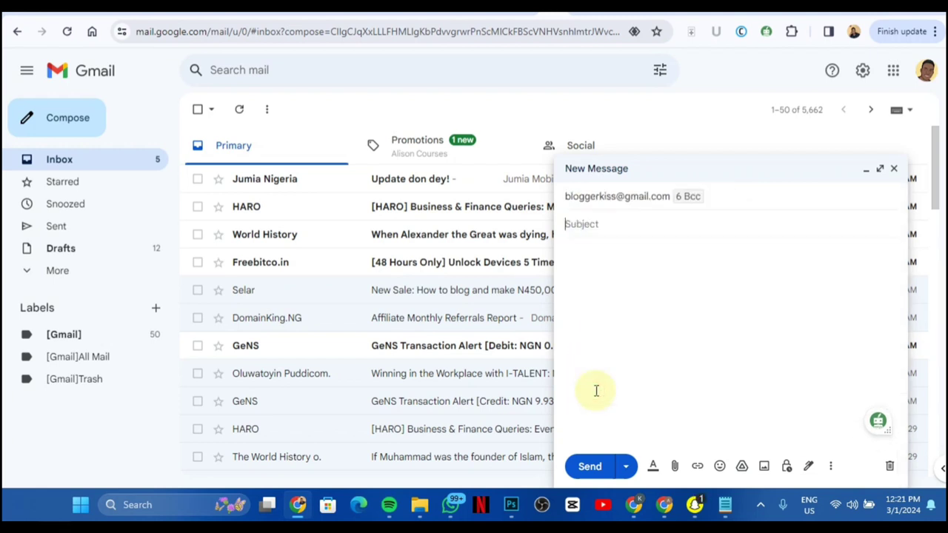
left_click(587, 228)
type("Test")
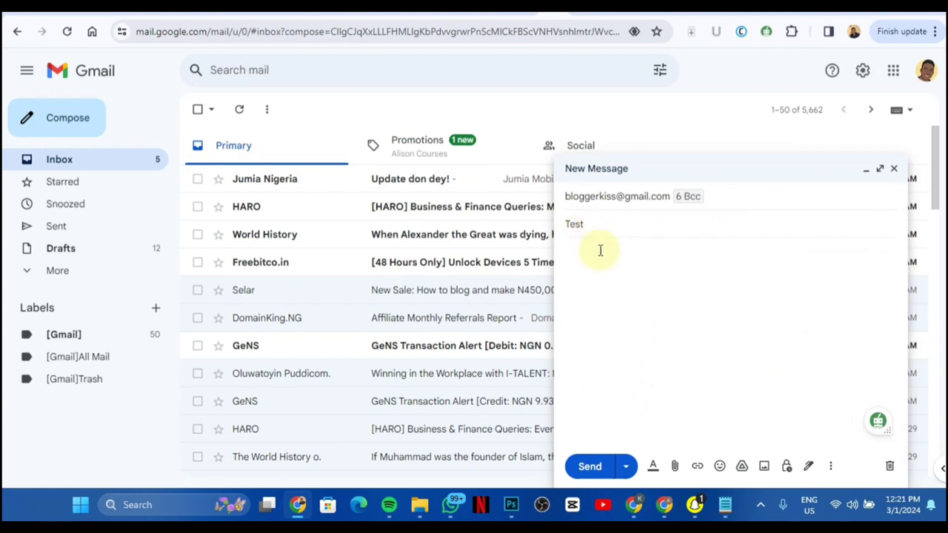
left_click(601, 257)
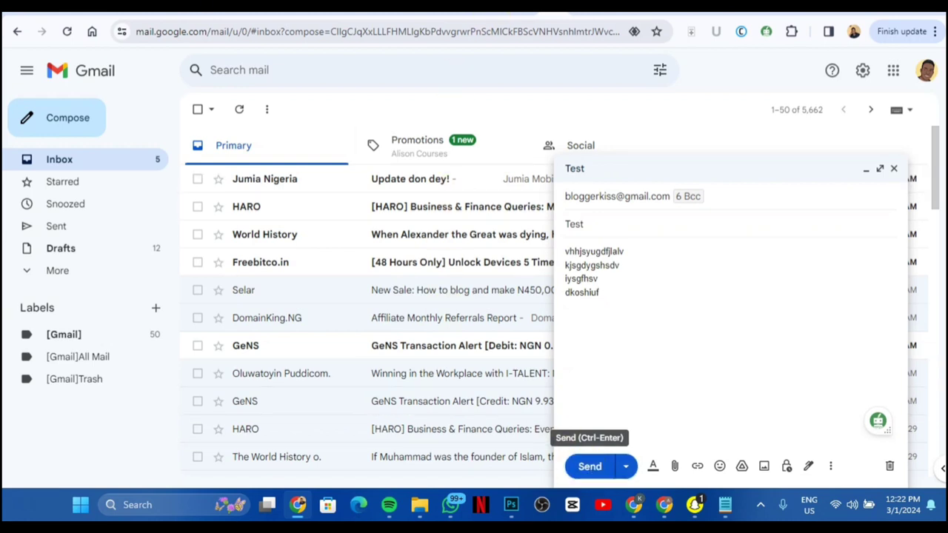
left_click(577, 7)
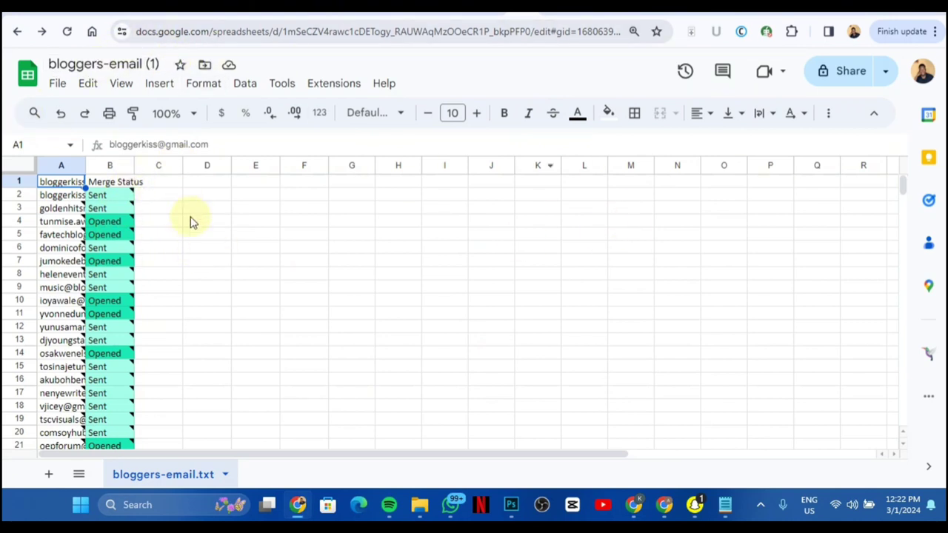
scroll(163, 237, "down", 2)
scroll(126, 234, "down", 5)
scroll(104, 340, "up", 5)
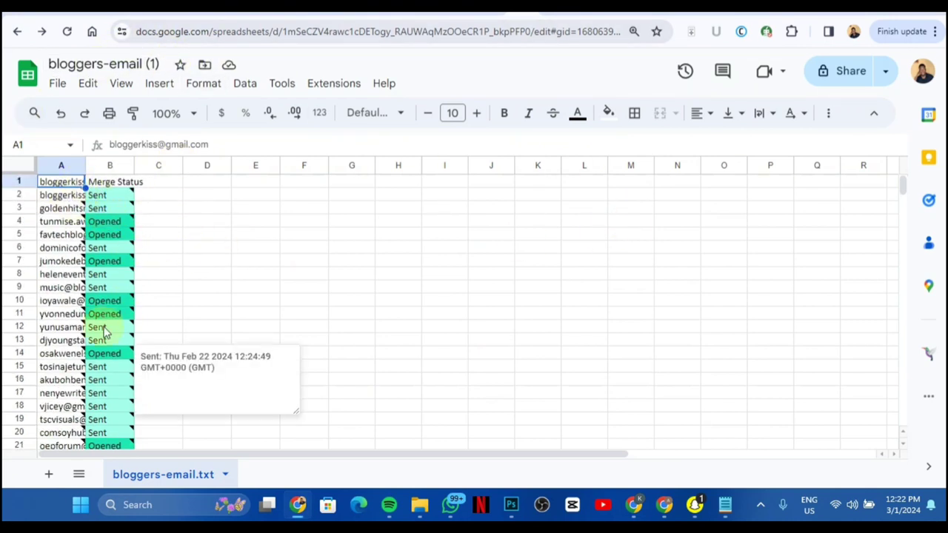
scroll(104, 345, "down", 10)
scroll(104, 348, "down", 9)
scroll(104, 347, "up", 10)
scroll(104, 344, "up", 2)
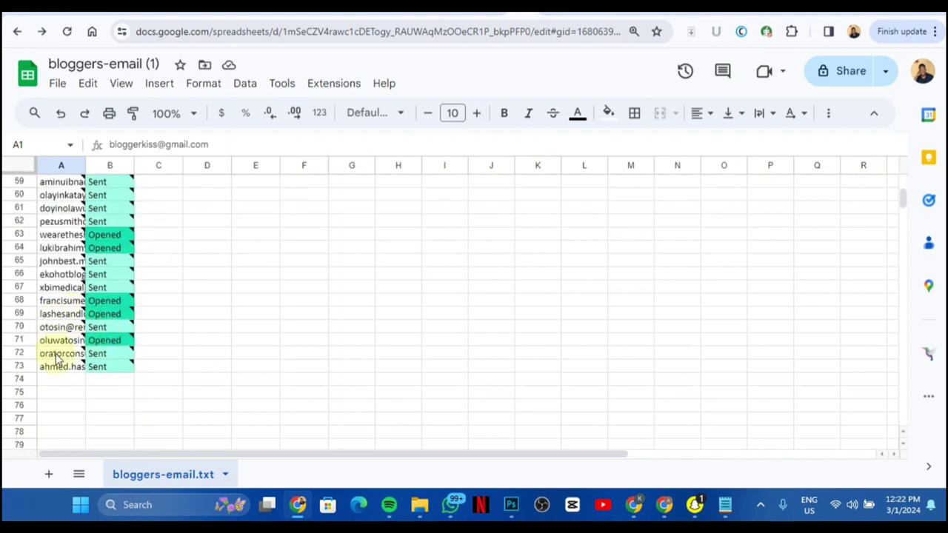
scroll(126, 348, "up", 3)
scroll(126, 318, "up", 15)
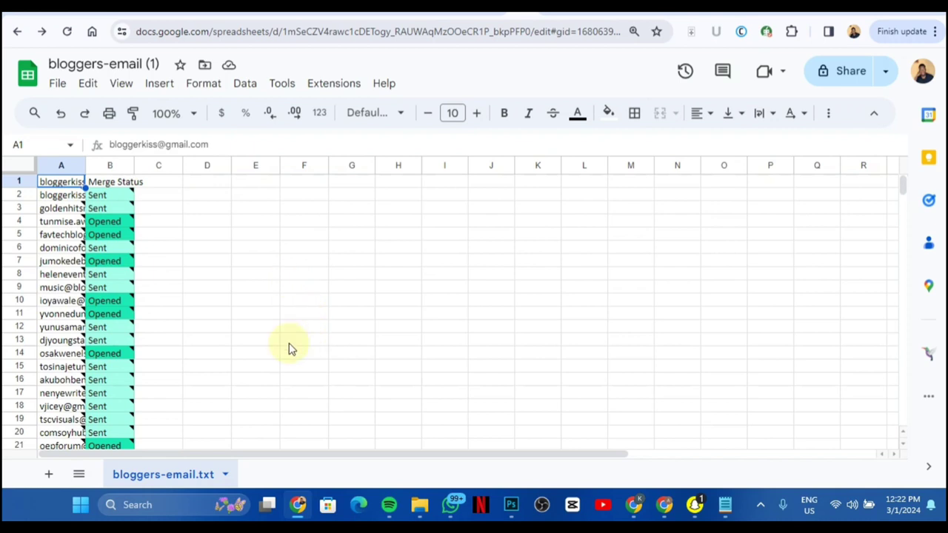
scroll(154, 343, "down", 10)
scroll(153, 342, "down", 5)
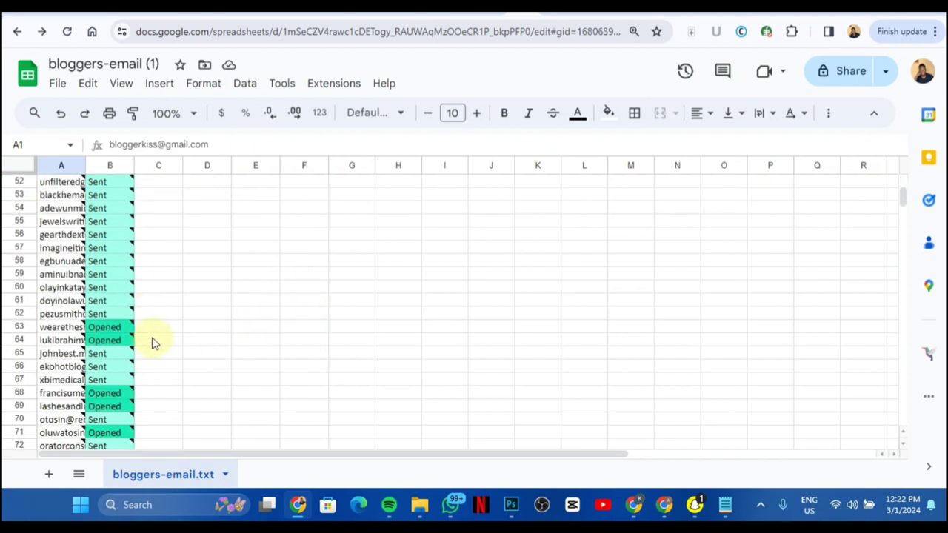
scroll(153, 342, "down", 5)
scroll(140, 343, "up", 5)
scroll(104, 330, "down", 5)
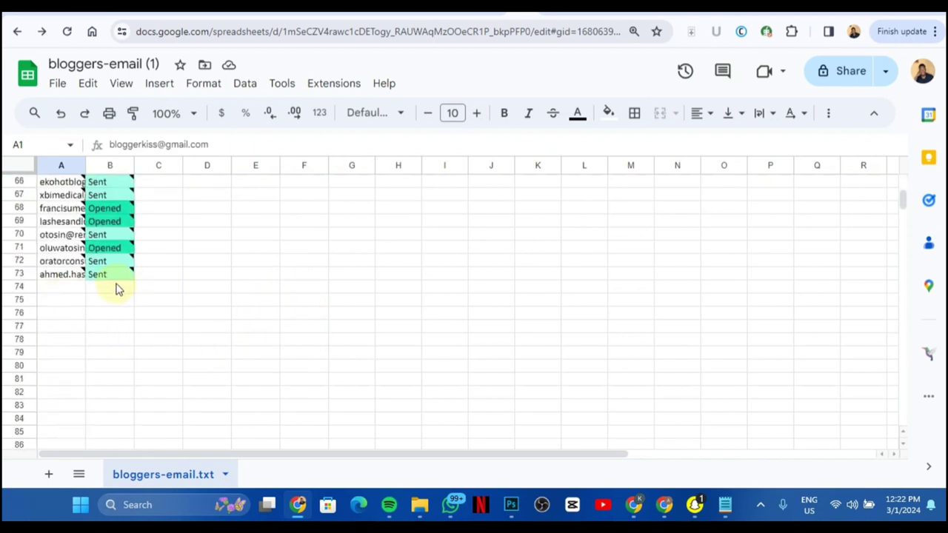
mouse_move(110, 274)
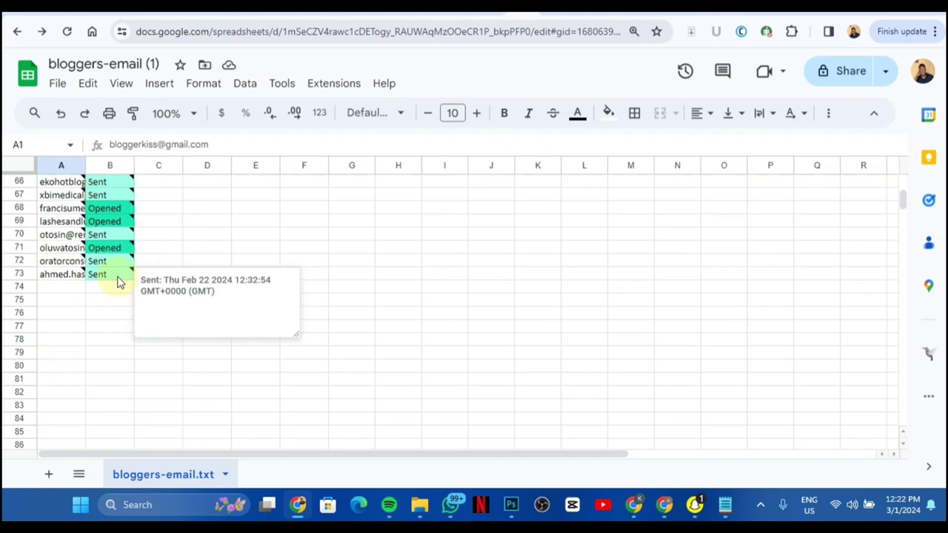
scroll(119, 267, "up", 10)
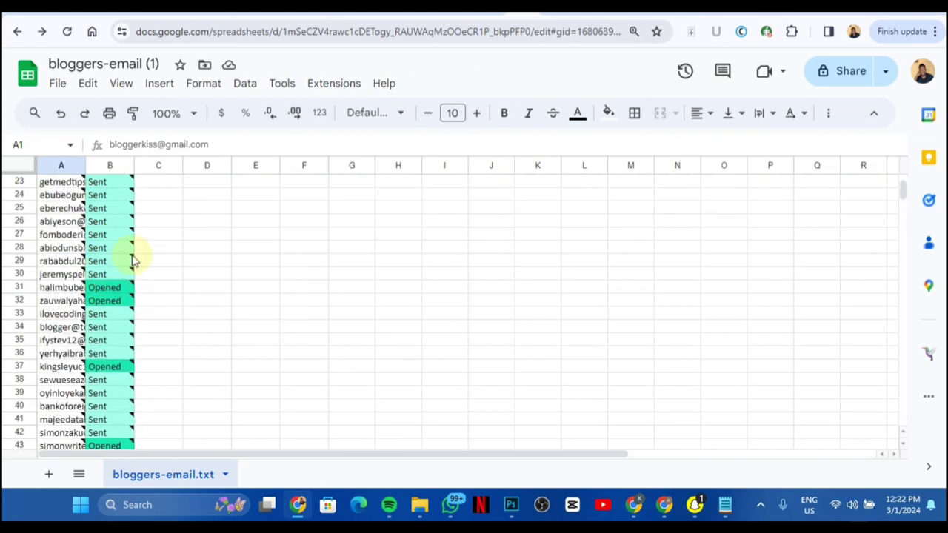
scroll(137, 254, "up", 5)
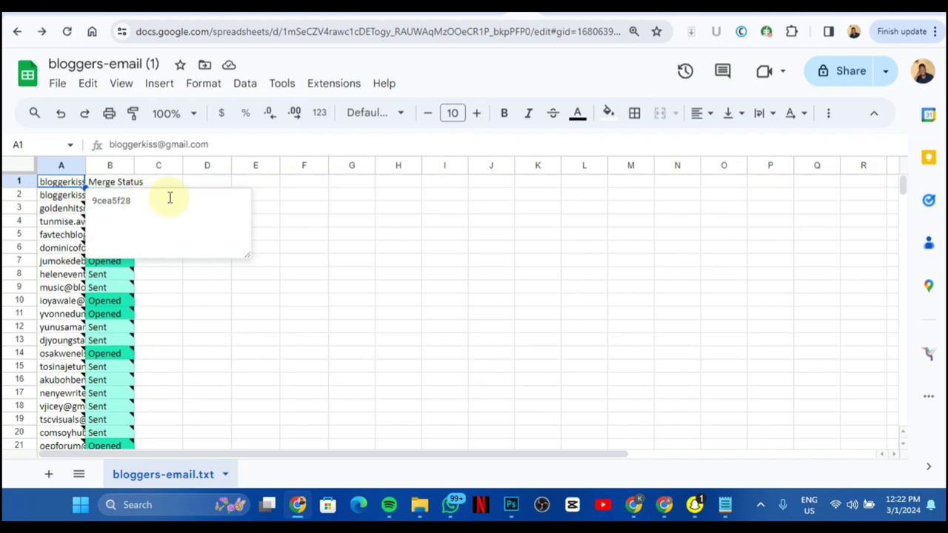
left_click(55, 198)
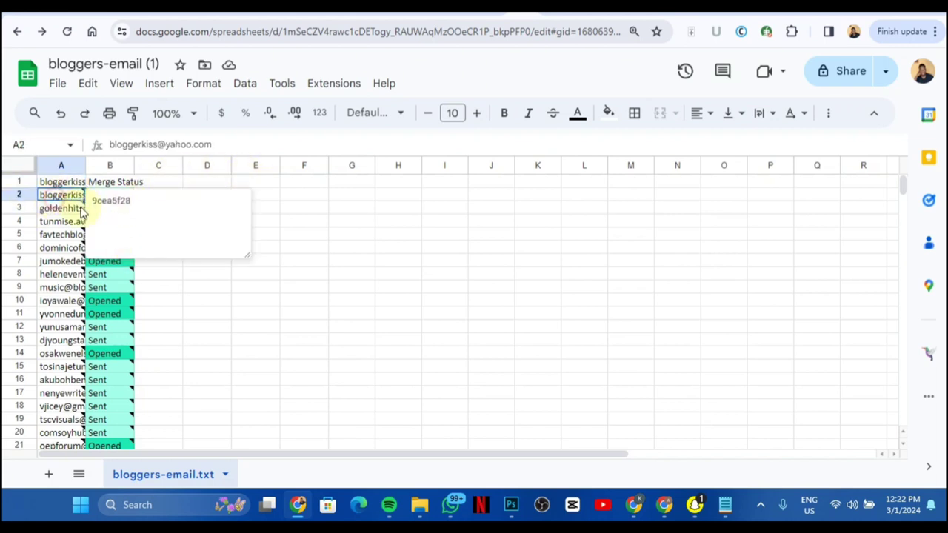
scroll(111, 256, "down", 2)
scroll(133, 264, "down", 4)
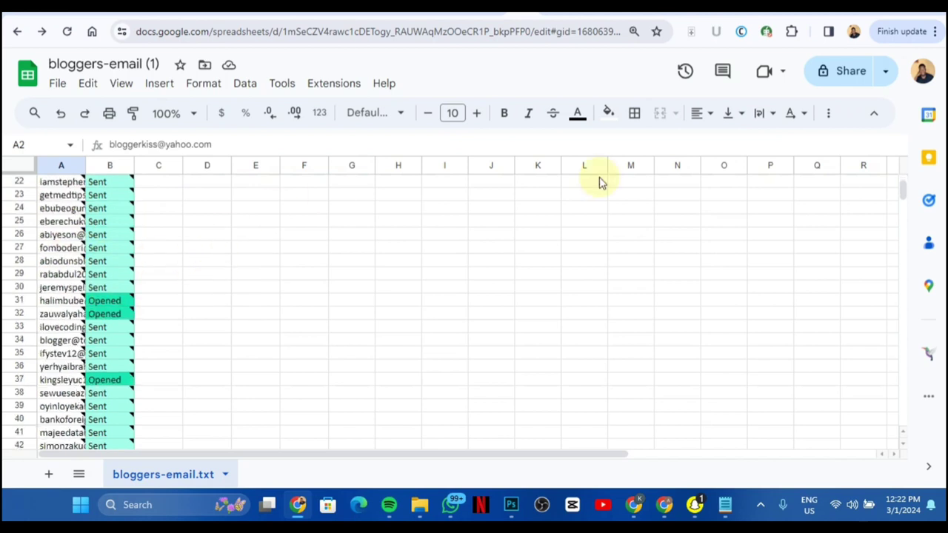
scroll(249, 200, "up", 6)
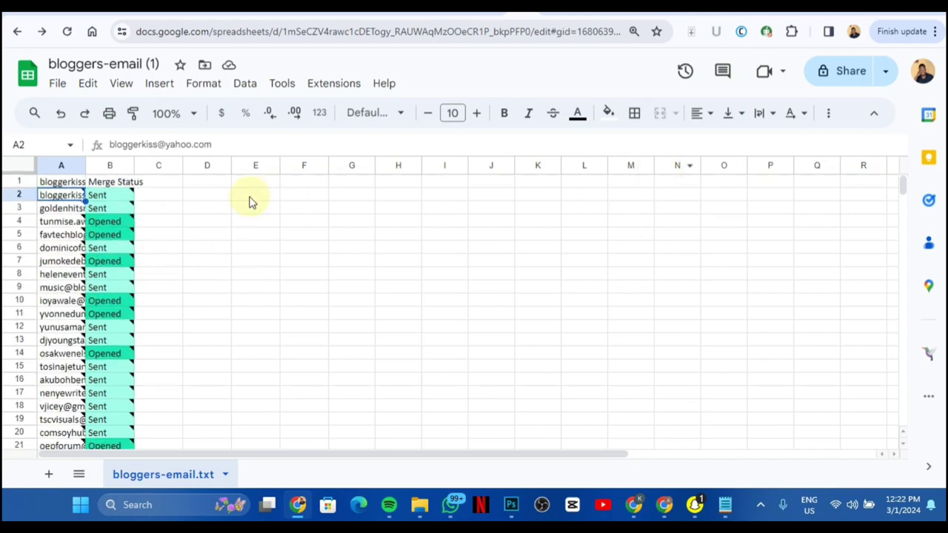
Review the spreadsheet's installed add-ons from the Extensions menu.
left_click(329, 90)
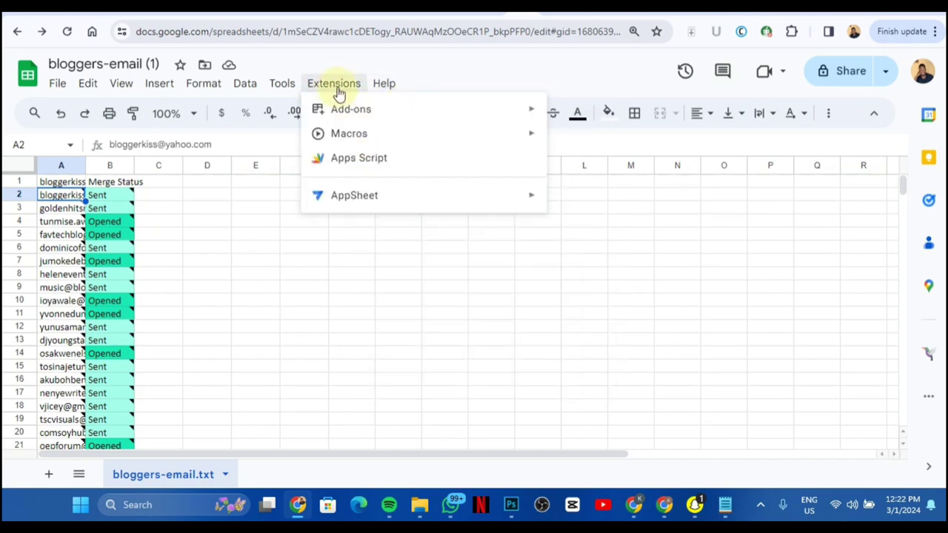
mouse_move(415, 109)
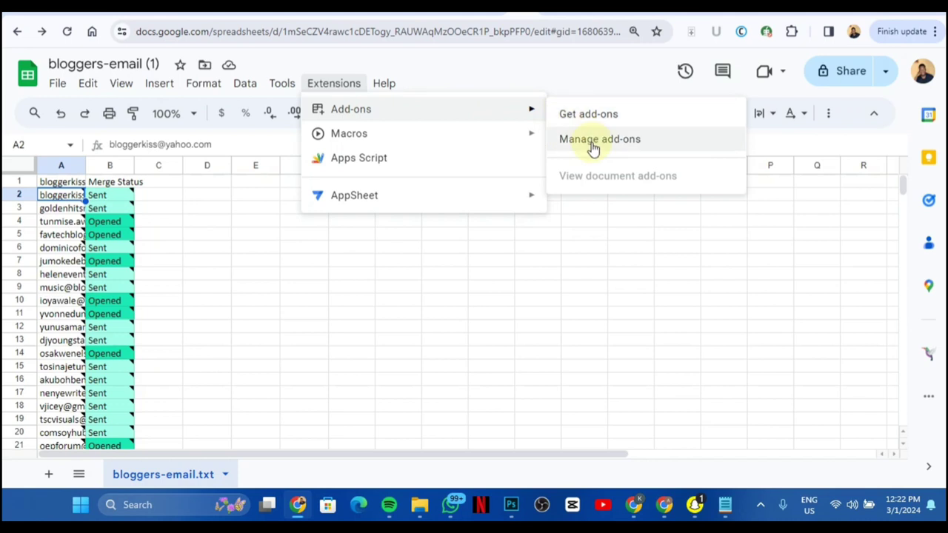
left_click(592, 139)
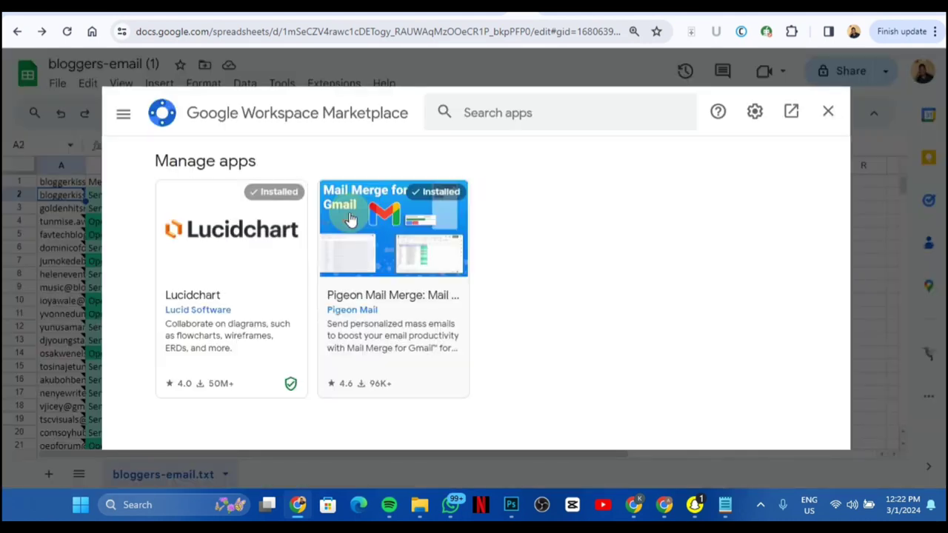
left_click(485, 116)
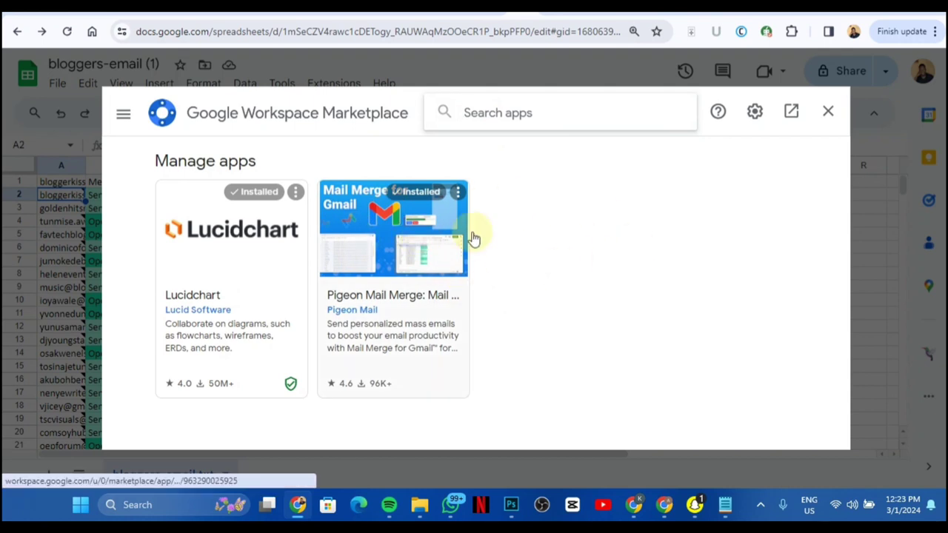
left_click(827, 111)
left_click(335, 84)
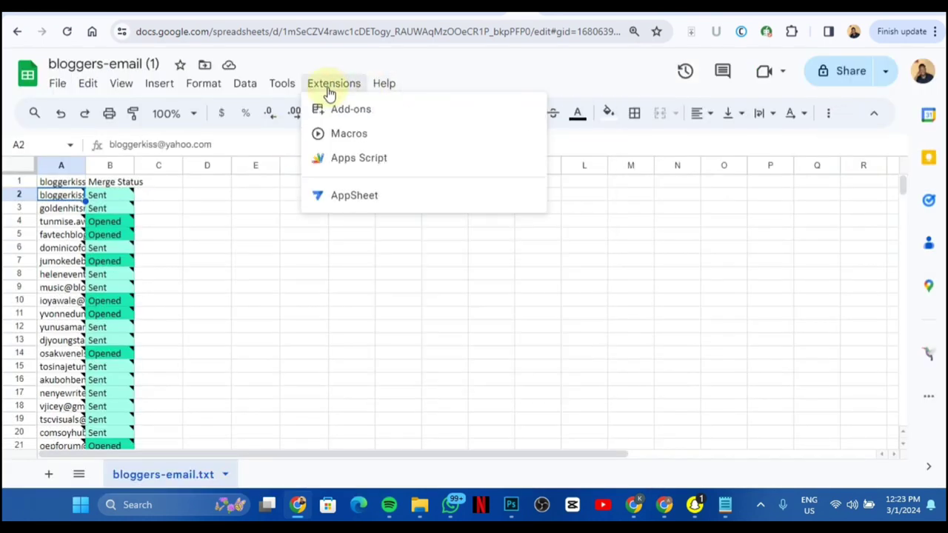
mouse_move(351, 109)
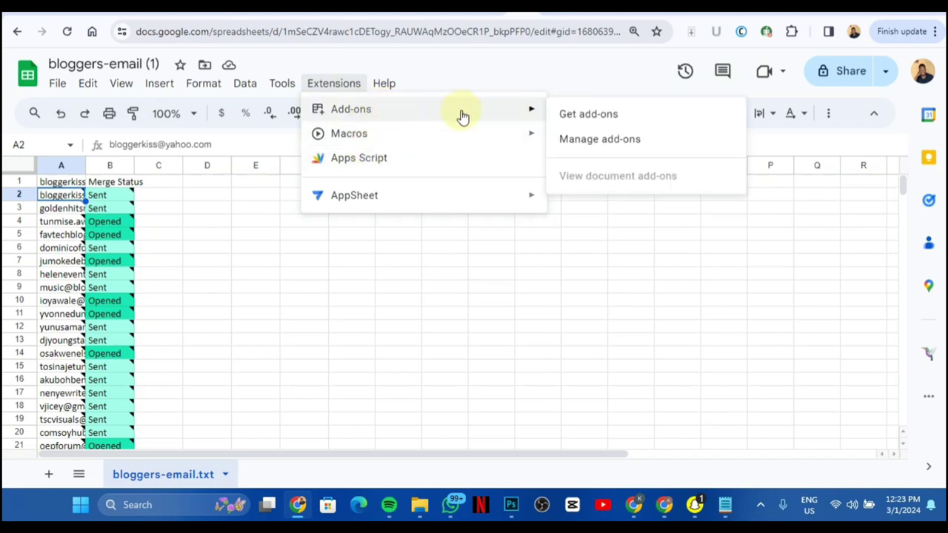
Search the Marketplace for 'pige' and confirm Pigeon Mail Merge shows as Installed.
left_click(611, 118)
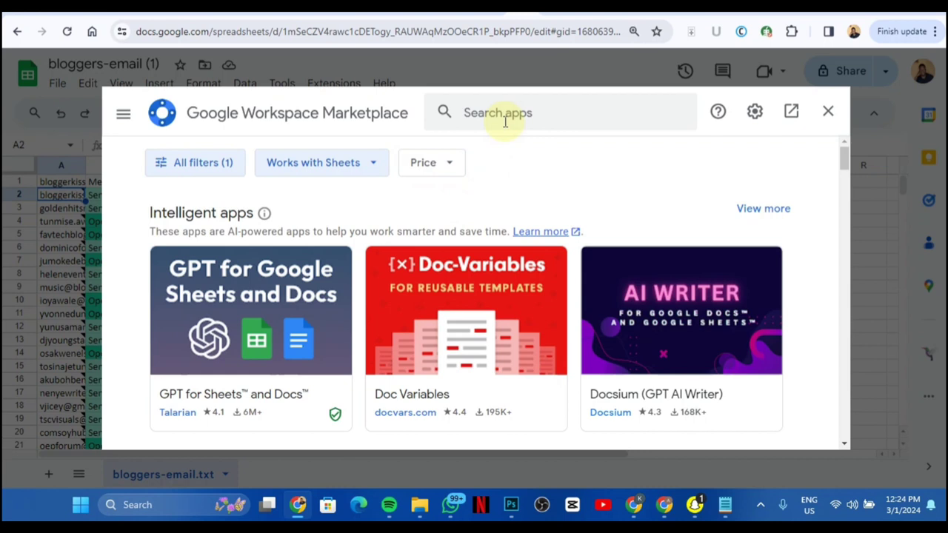
left_click(497, 113)
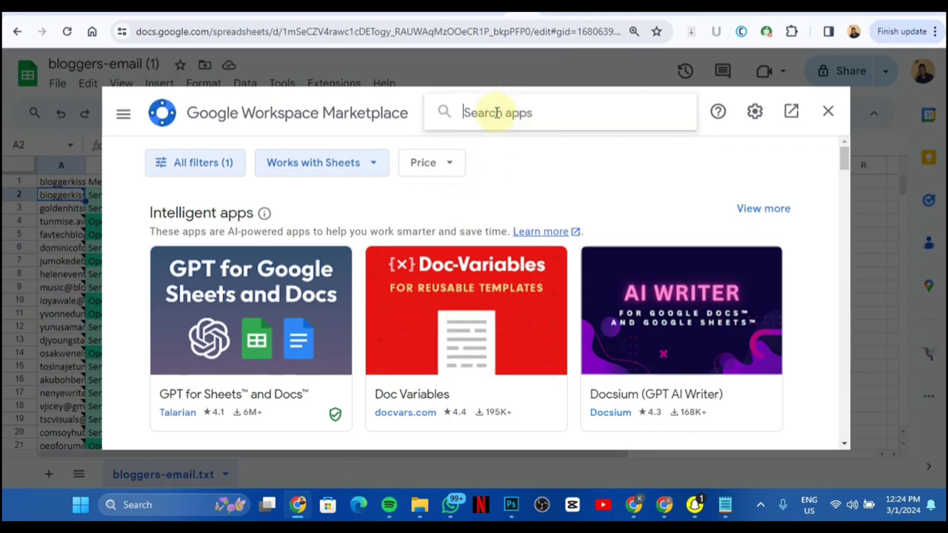
type("pig")
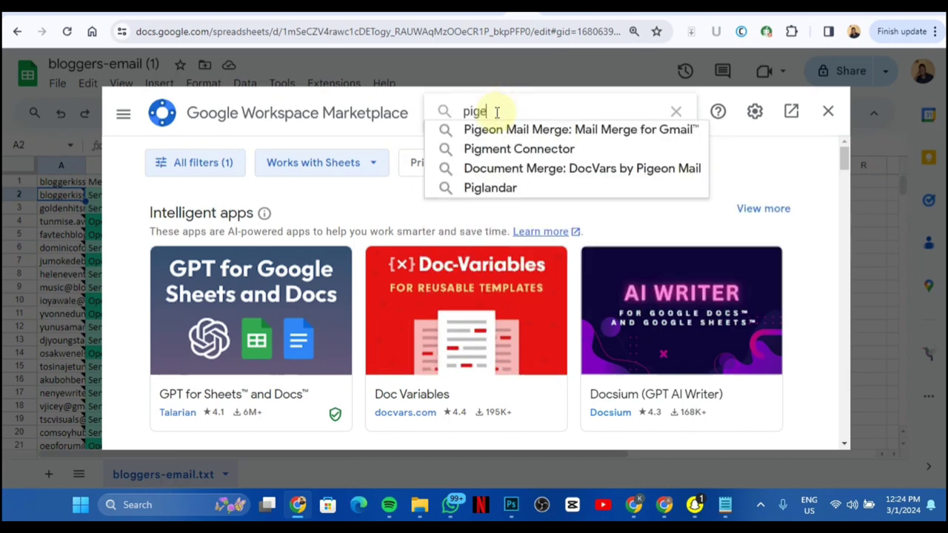
type("e")
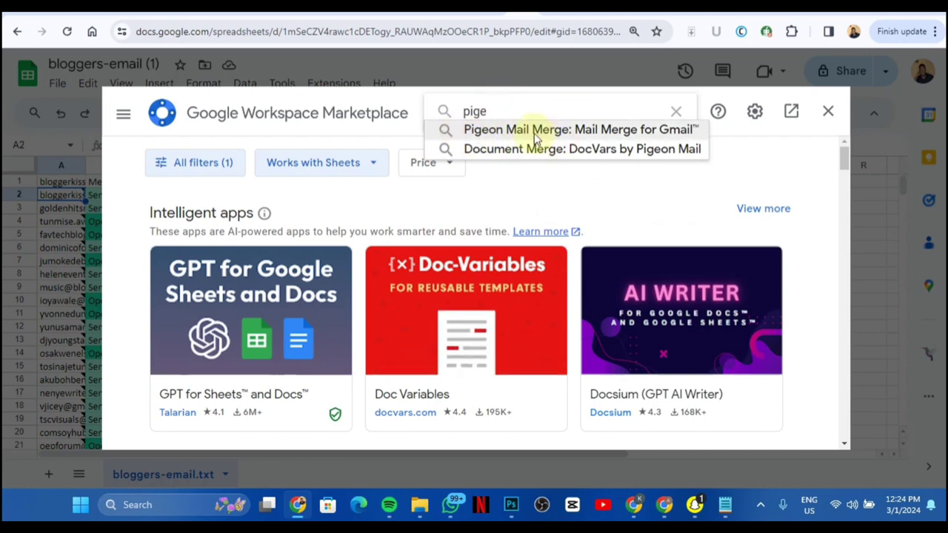
left_click(534, 135)
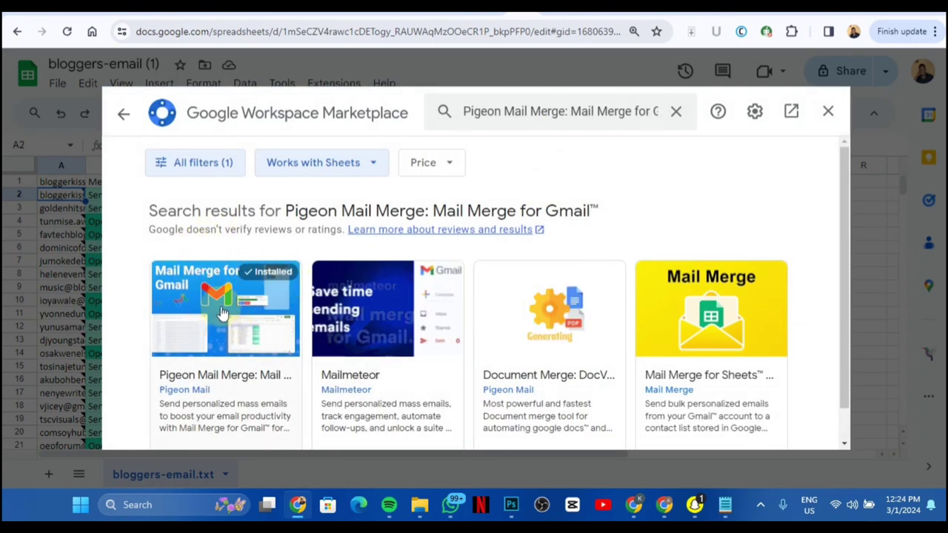
left_click(833, 109)
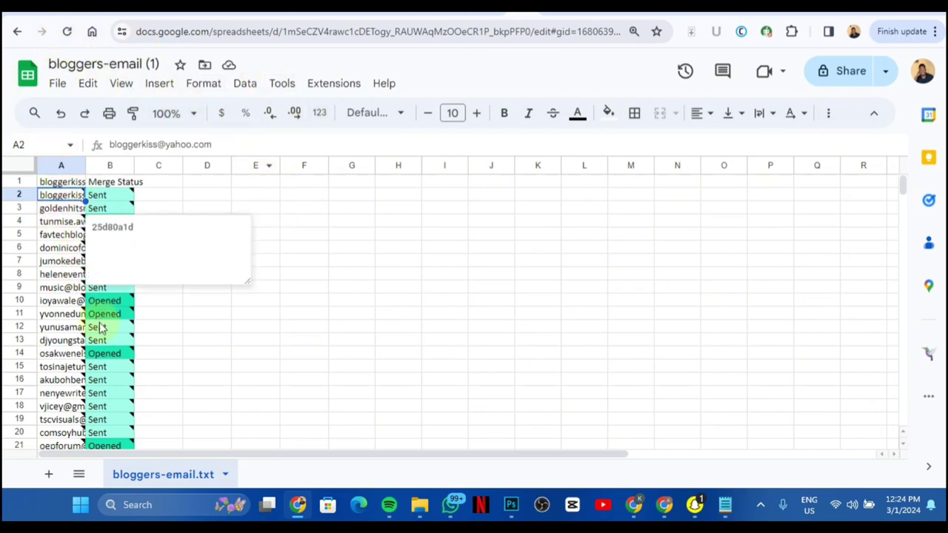
mouse_move(109, 208)
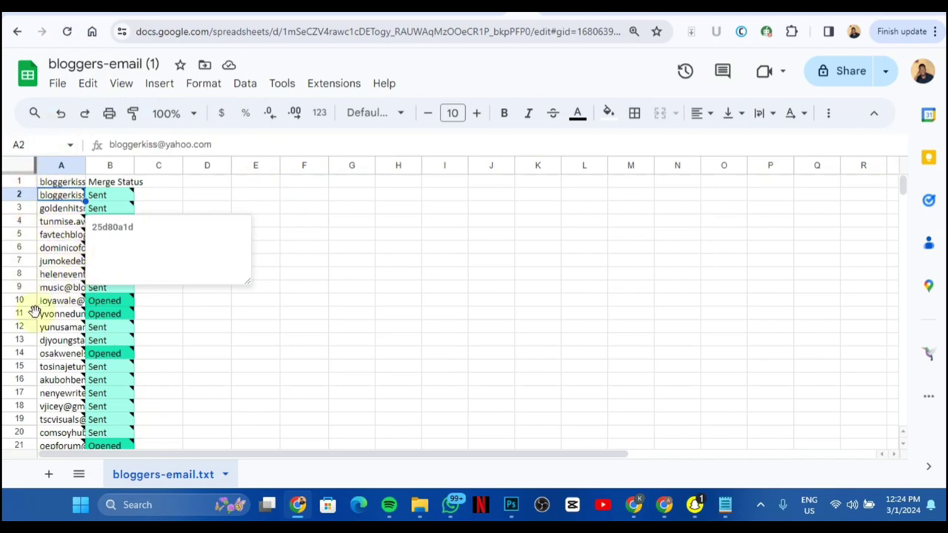
Scroll the email list and open the Pigeon Mail side panel.
scroll(30, 385, "down", 2)
scroll(29, 385, "down", 2)
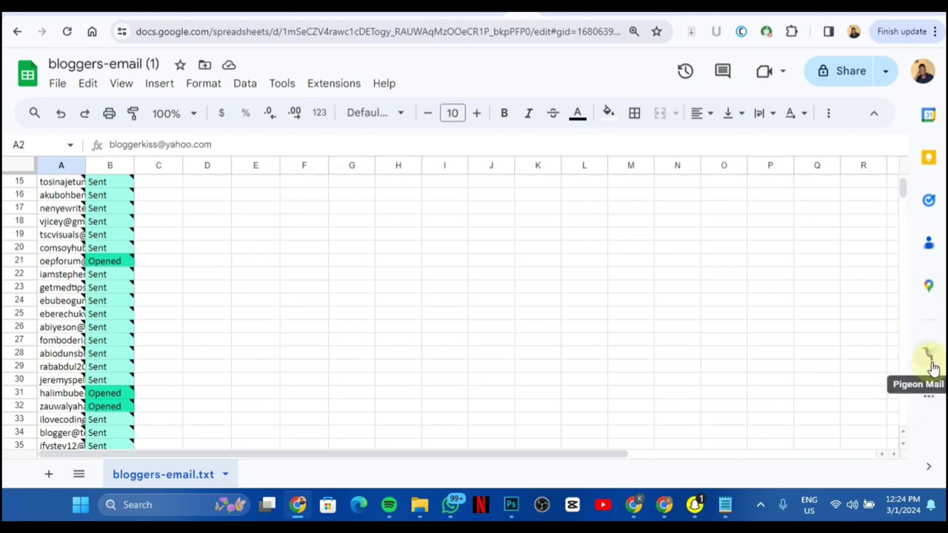
left_click(930, 356)
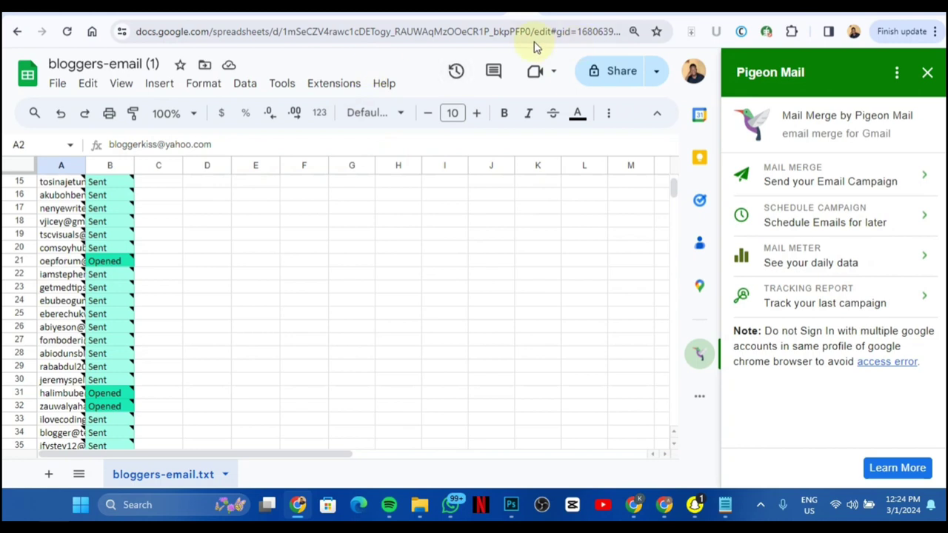
Minimize the Test draft and save a new draft titled 'My name' with a short self-introduction.
left_click(544, 13)
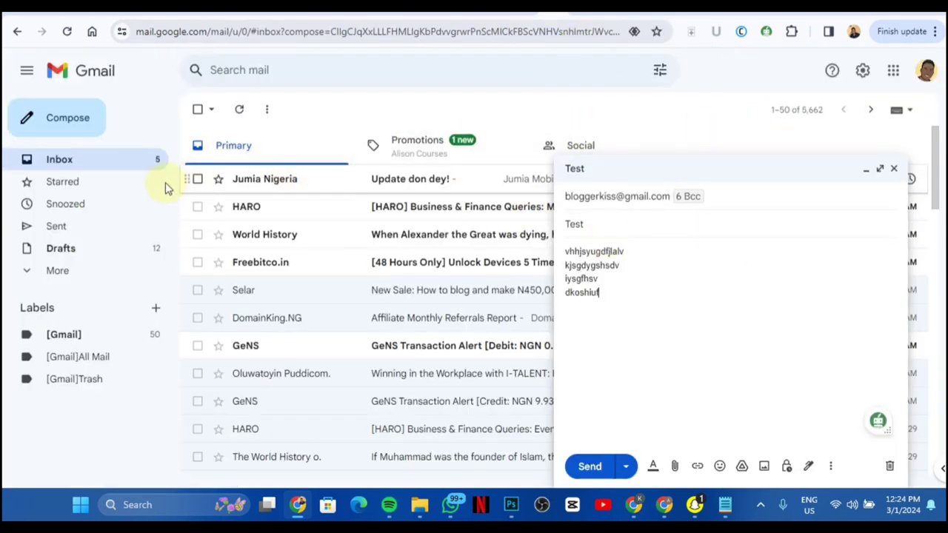
left_click(895, 178)
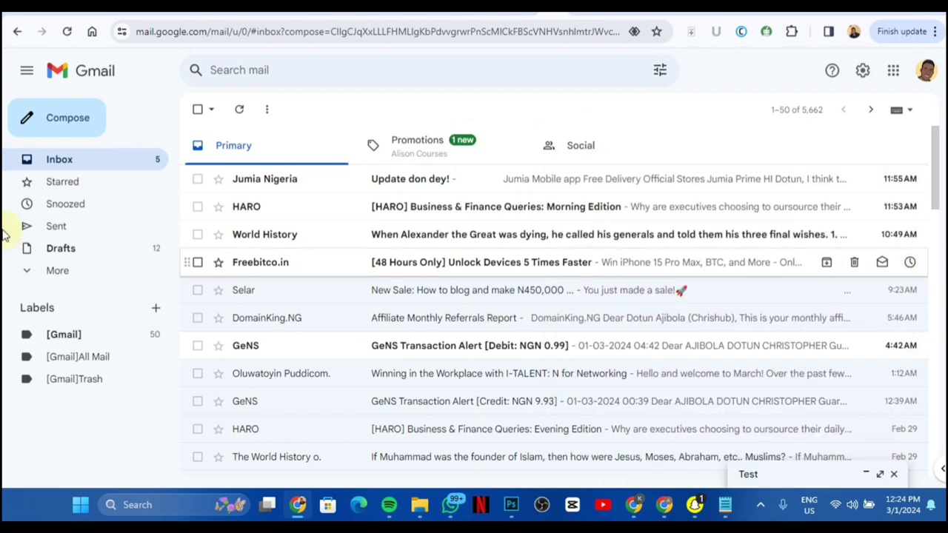
left_click(70, 123)
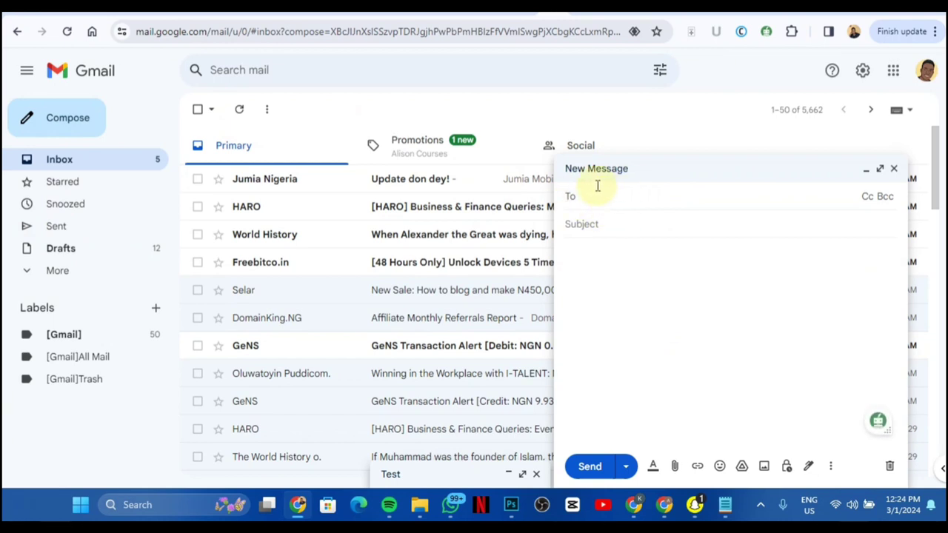
left_click(630, 218)
type("jahdjhsghdjhbvdscnvc")
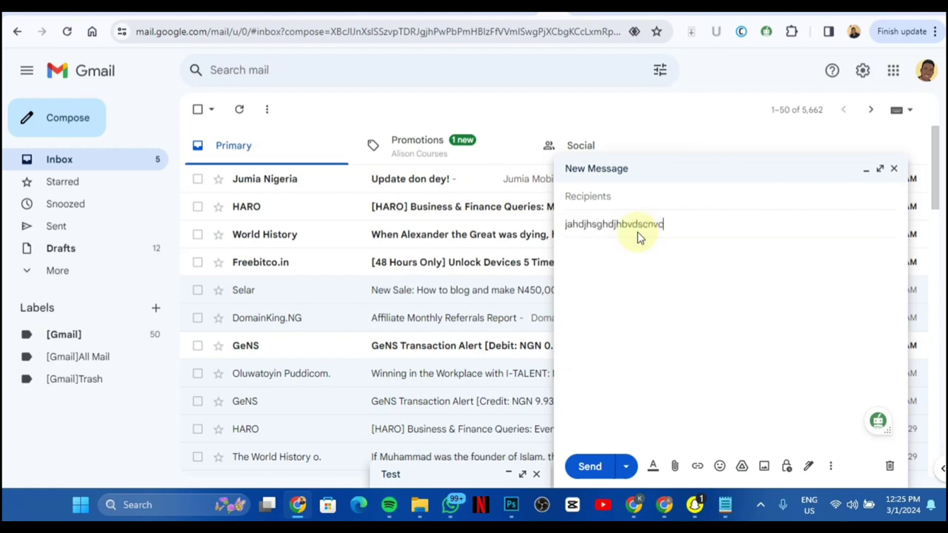
left_click(603, 263)
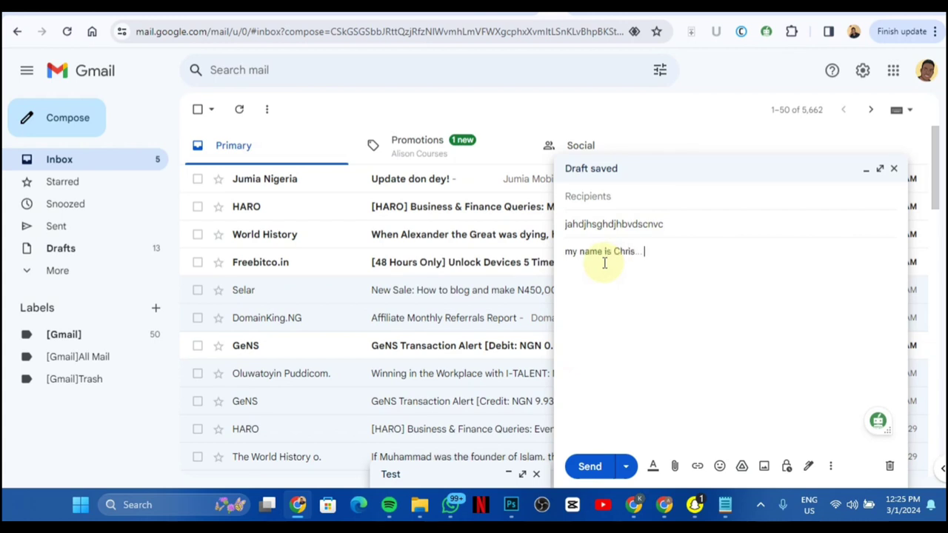
double_click(617, 224)
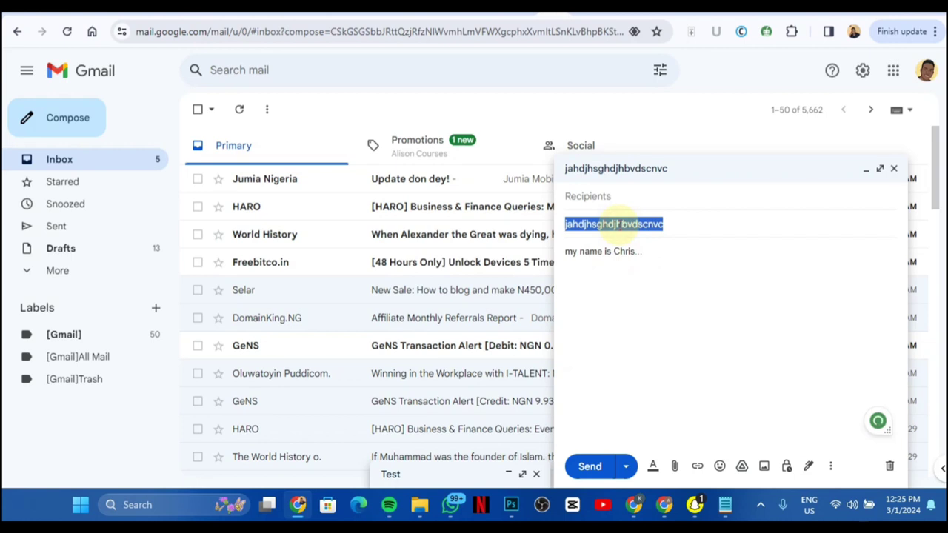
type("My name")
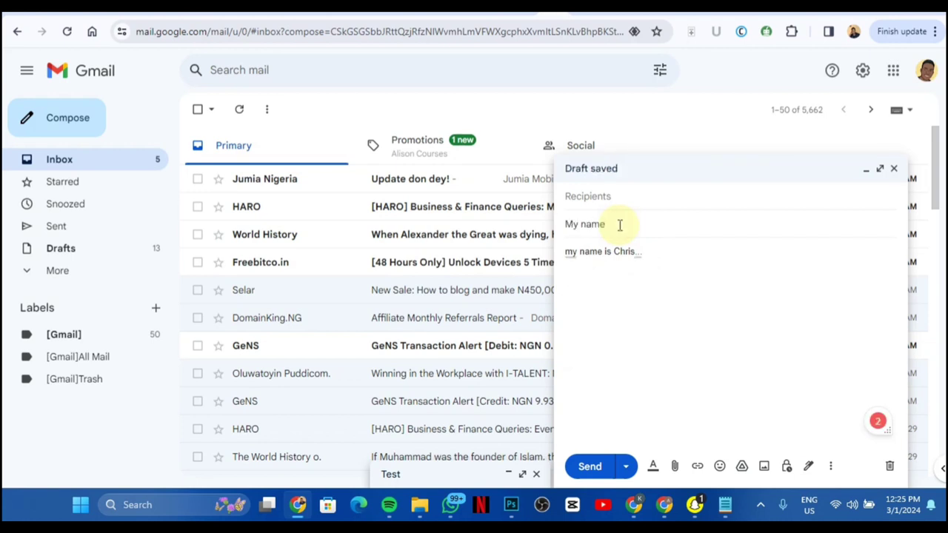
left_click(654, 252)
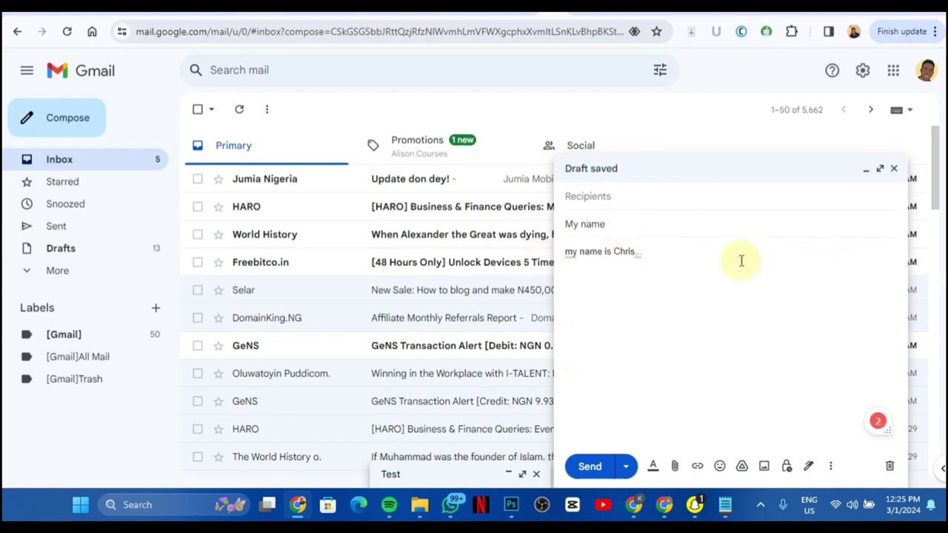
left_click(894, 169)
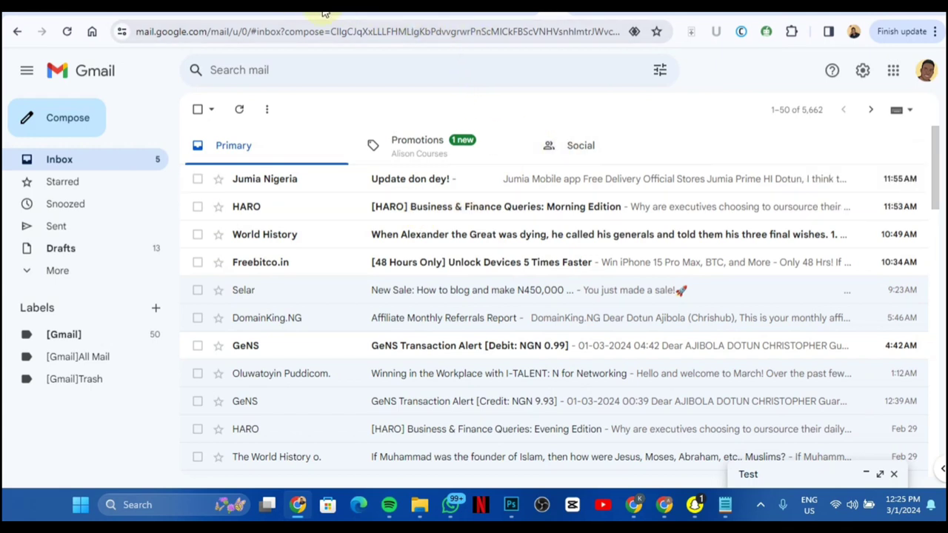
Start a Pigeon Mail 'Send your Email Campaign' form with sender name Chris.
left_click(533, 15)
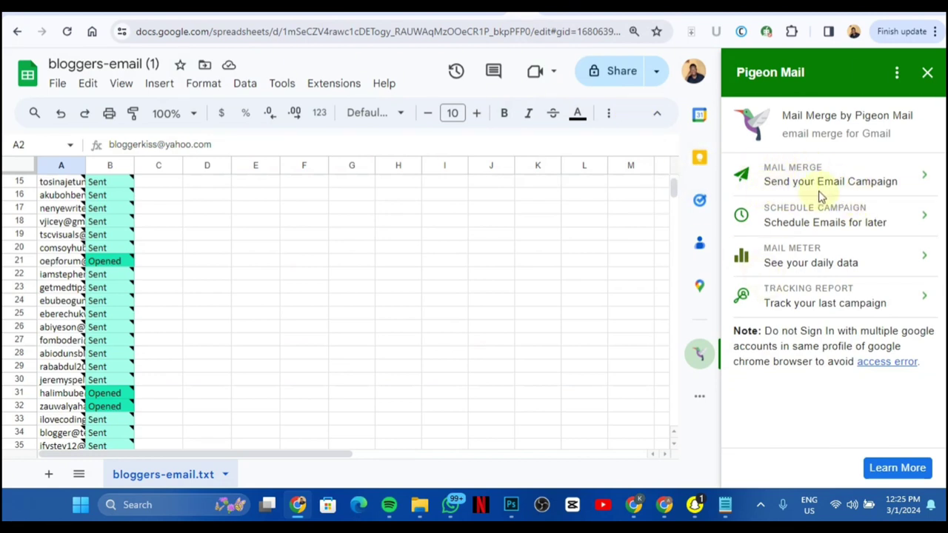
left_click(881, 191)
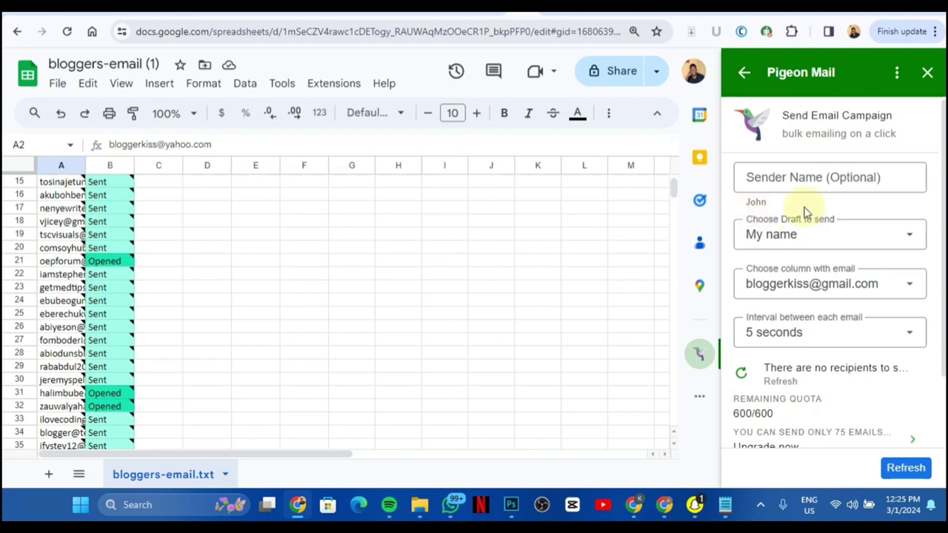
left_click(767, 183)
type("Chris")
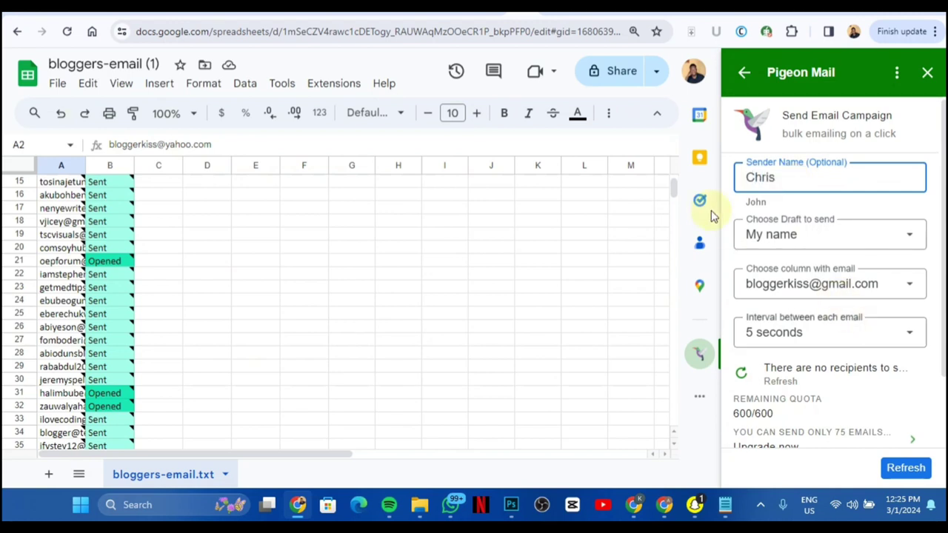
left_click(887, 238)
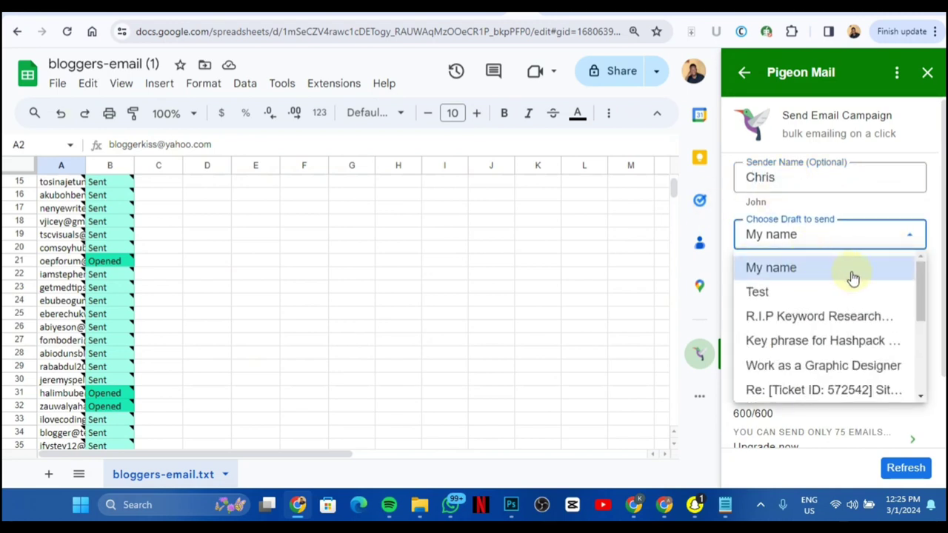
left_click(799, 271)
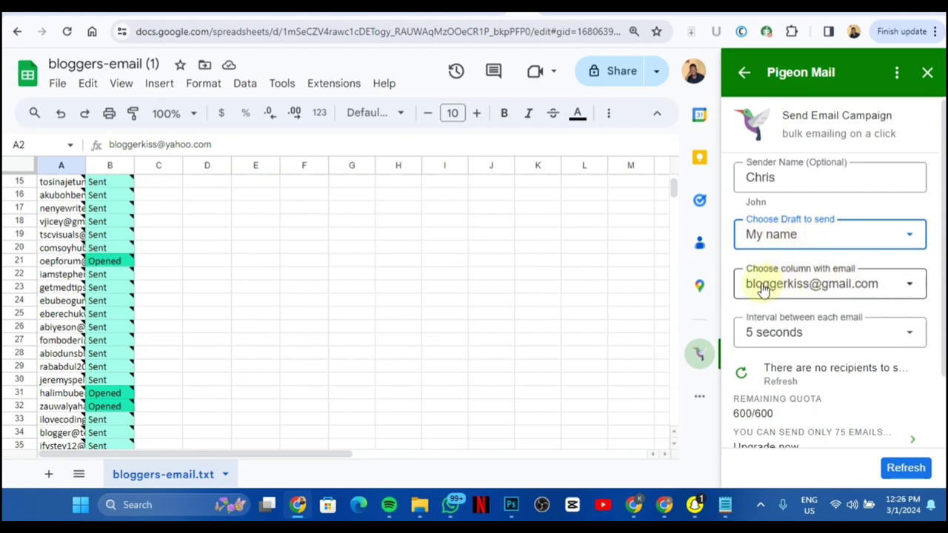
left_click(899, 287)
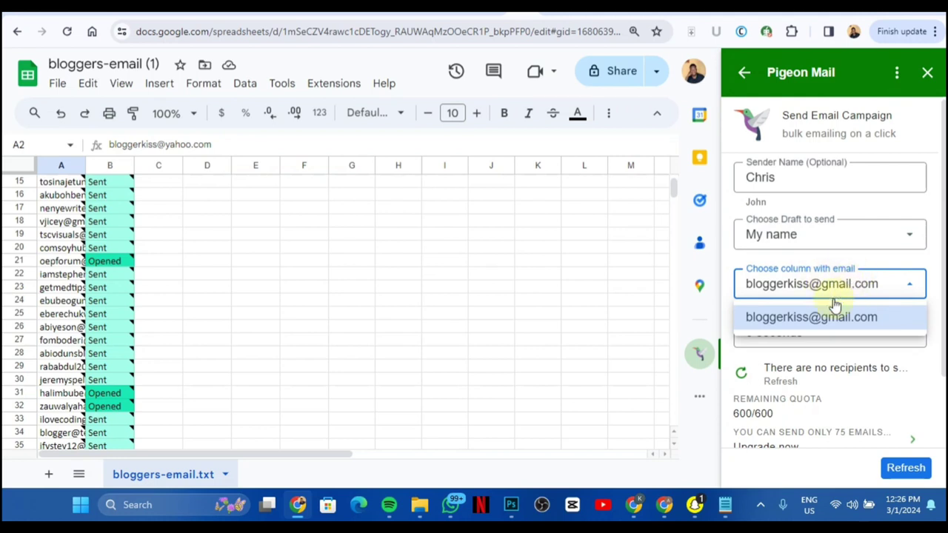
left_click(810, 316)
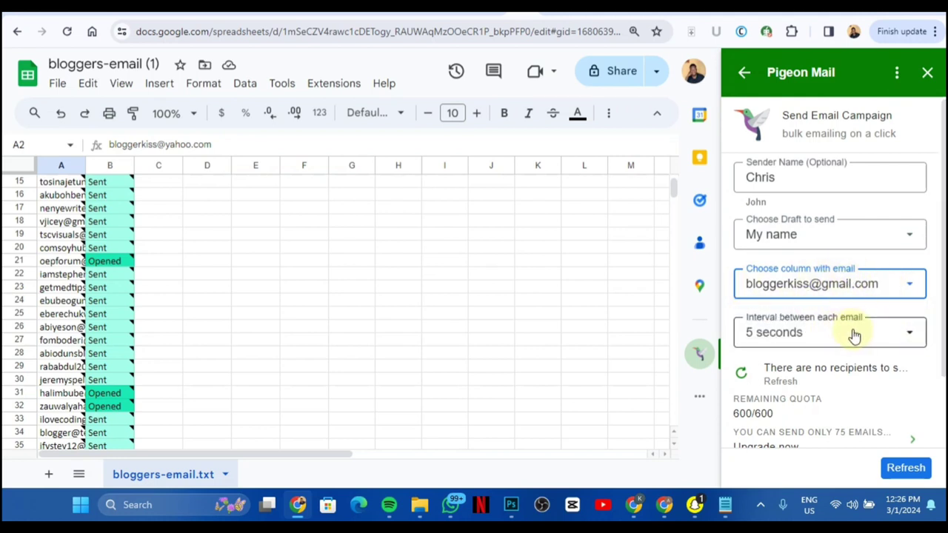
left_click(811, 331)
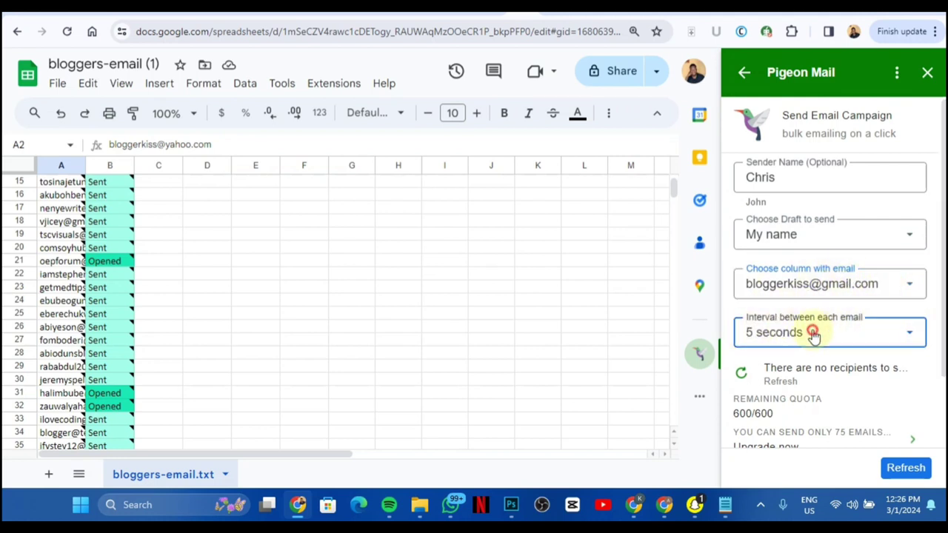
left_click(790, 315)
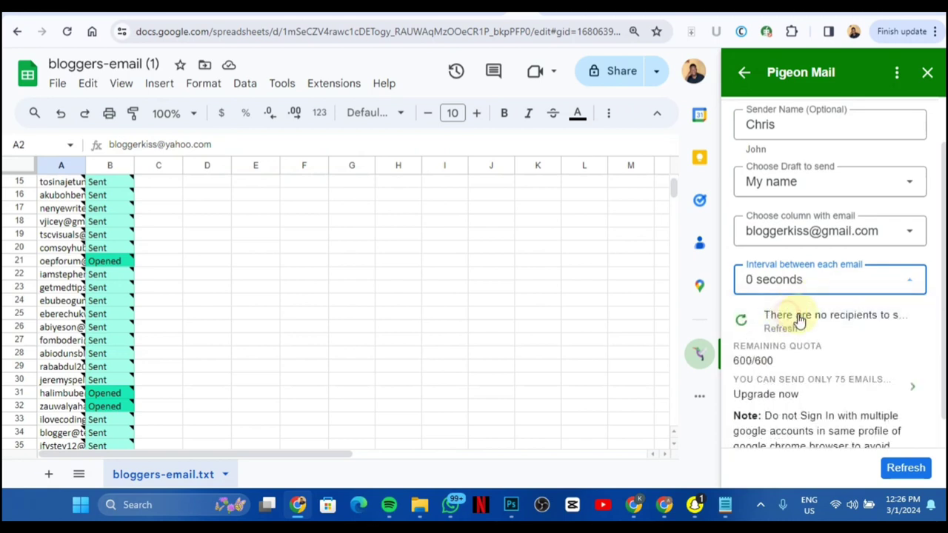
left_click(852, 281)
left_click(881, 307)
scroll(859, 389, "down", 1)
left_click(905, 466)
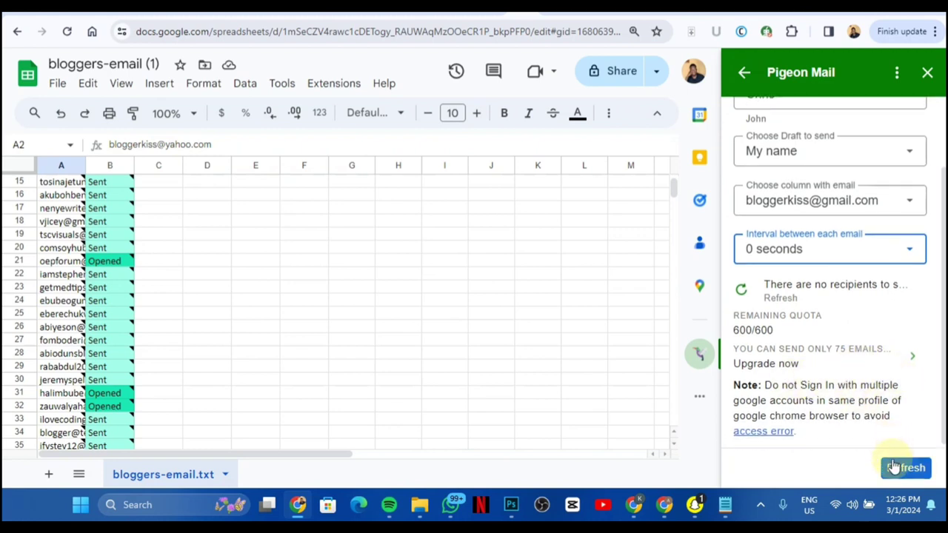